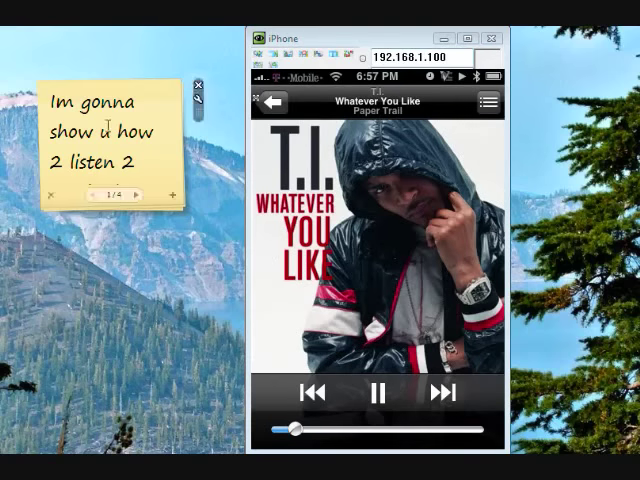
# Highlight page 1's opening sentence, then the words BLUETHOOT, call and voicemail.
pyautogui.moveTo(50, 100); pyautogui.dragTo(152, 175)
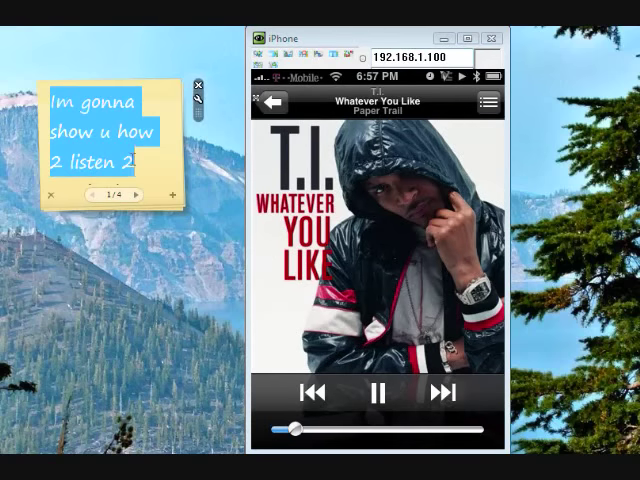
pyautogui.scroll(-3, 152, 175)
pyautogui.scroll(-2, 152, 175)
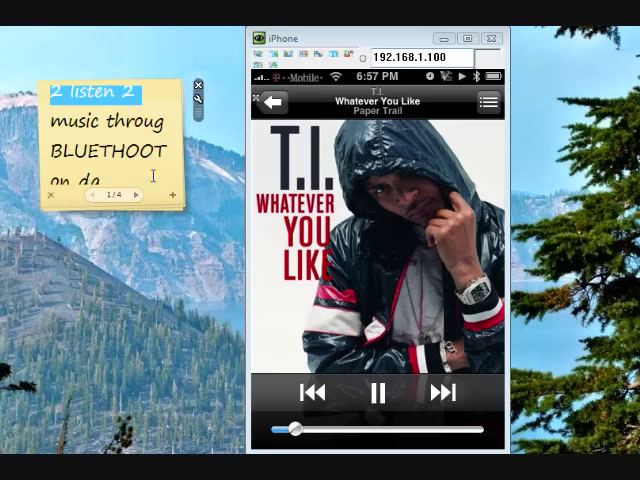
pyautogui.click(136, 163)
pyautogui.doubleClick(136, 156)
pyautogui.scroll(-4, 134, 160)
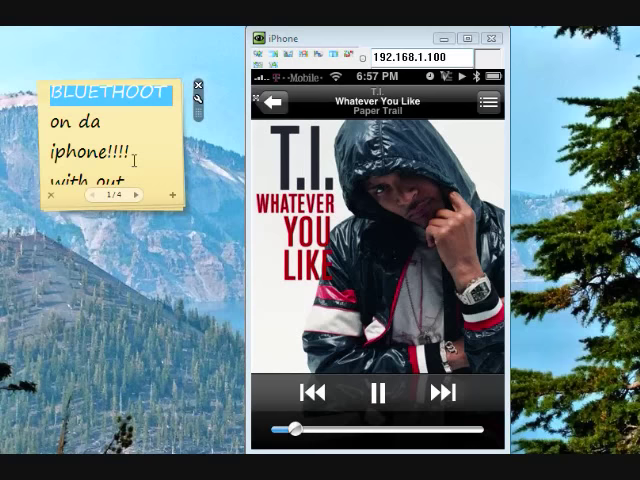
pyautogui.scroll(-1, 103, 150)
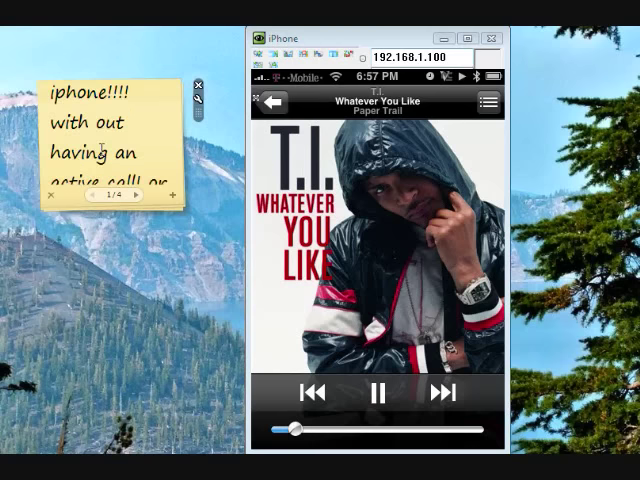
pyautogui.scroll(-1, 103, 150)
pyautogui.doubleClick(120, 158)
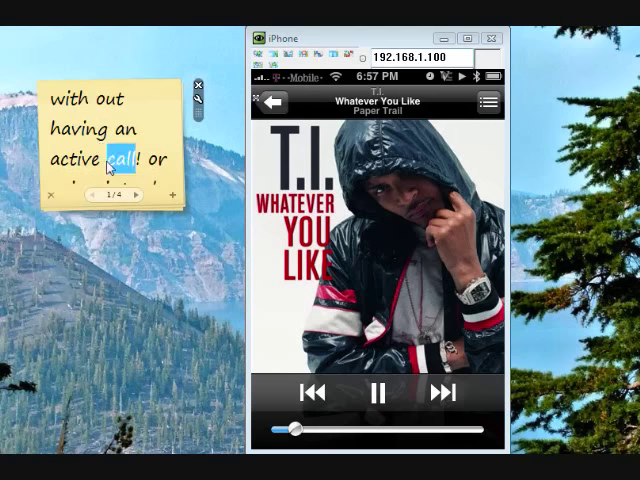
pyautogui.scroll(-3, 108, 168)
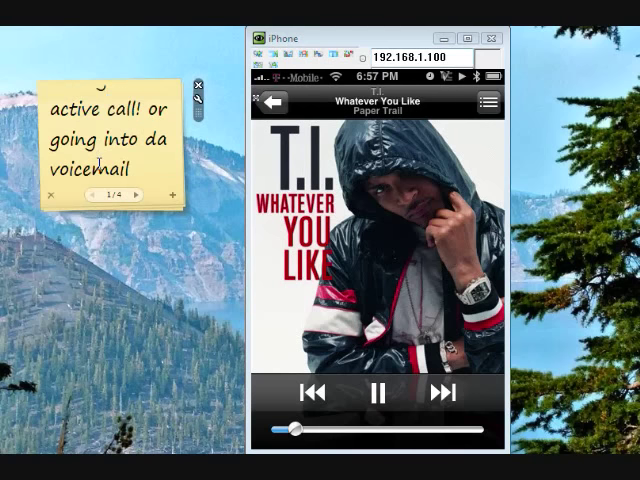
pyautogui.doubleClick(100, 168)
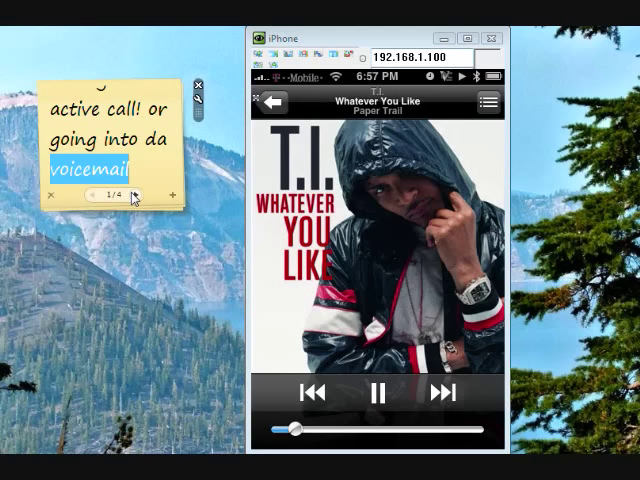
# On page 2, highlight dial code 301 and 'bluethooth', then place the cursor after it.
pyautogui.click(134, 195)
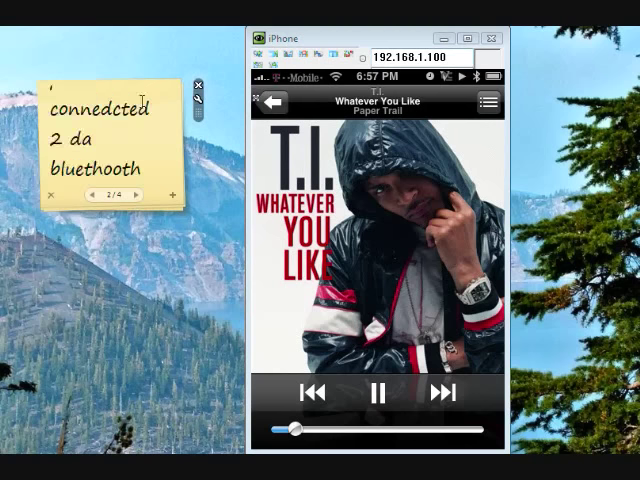
pyautogui.scroll(-2, 143, 104)
pyautogui.scroll(-2, 137, 125)
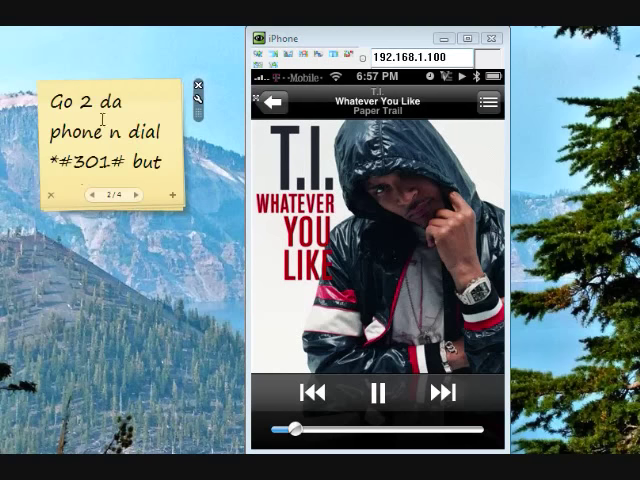
pyautogui.scroll(-1, 102, 120)
pyautogui.doubleClick(93, 140)
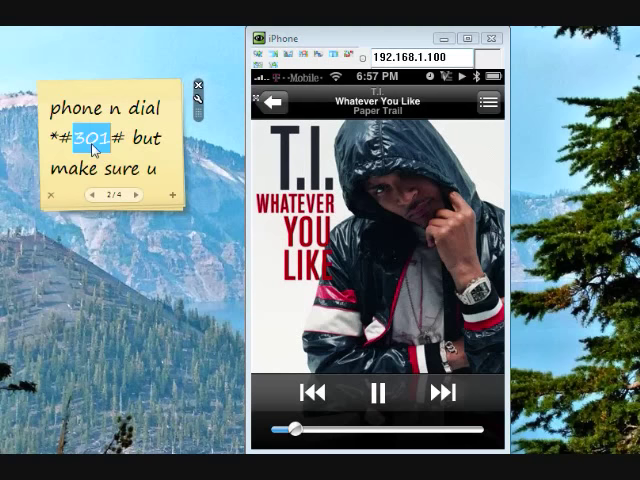
pyautogui.scroll(-3, 90, 140)
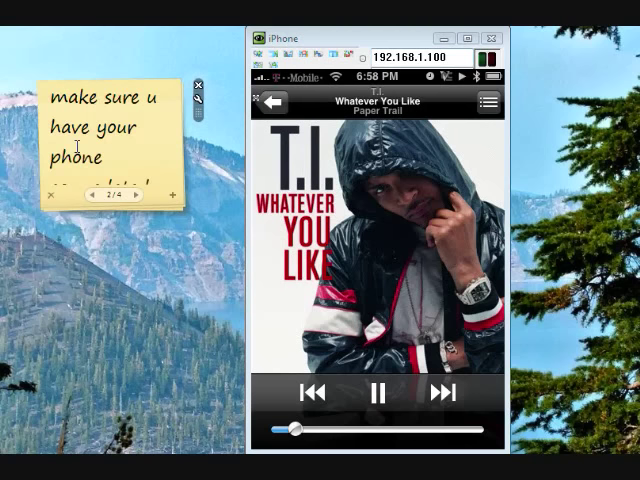
pyautogui.scroll(-2, 77, 147)
pyautogui.scroll(-1, 80, 150)
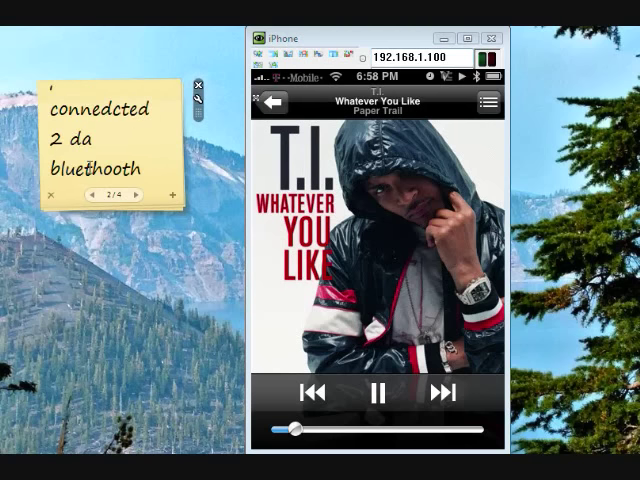
pyautogui.doubleClick(90, 168)
pyautogui.click(157, 169)
pyautogui.write('first')
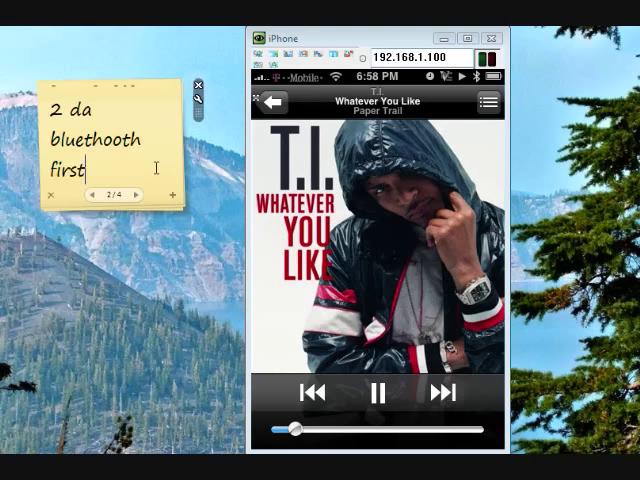
# Show note page 3/4 and highlight the words 'answer' and 'button'.
pyautogui.click(136, 194)
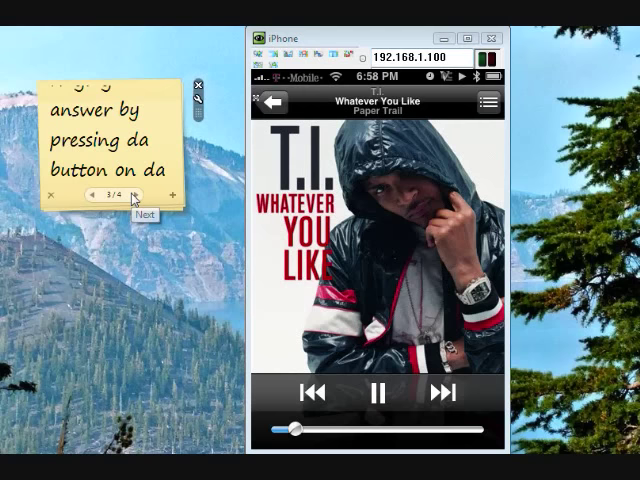
pyautogui.scroll(3, 132, 142)
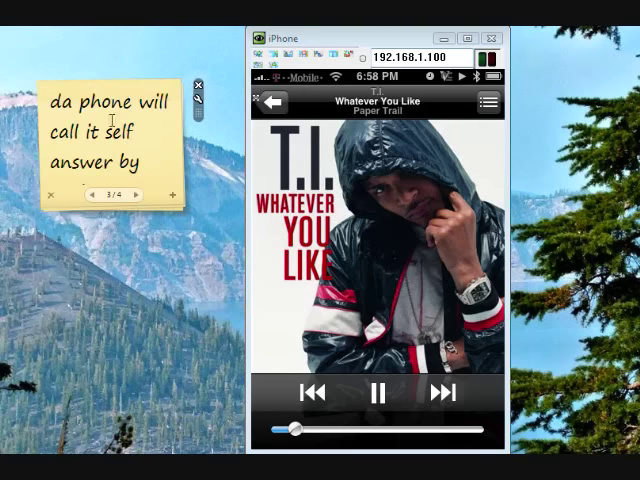
pyautogui.scroll(-1, 106, 122)
pyautogui.scroll(-1, 106, 122)
pyautogui.scroll(1, 90, 130)
pyautogui.scroll(1, 80, 140)
pyautogui.moveTo(52, 132); pyautogui.dragTo(134, 132)
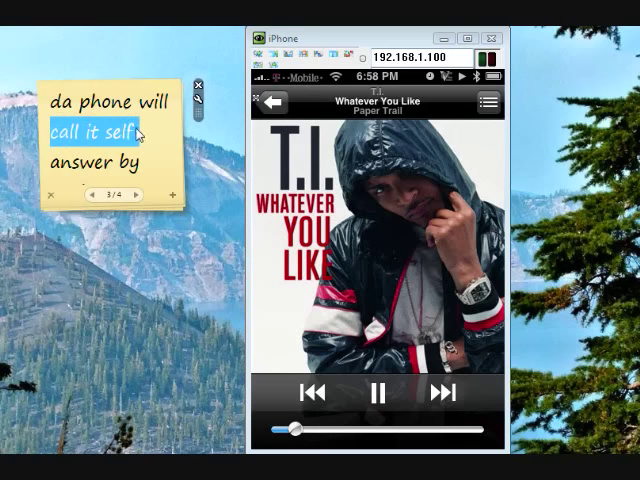
pyautogui.scroll(-1, 139, 136)
pyautogui.scroll(-3, 139, 136)
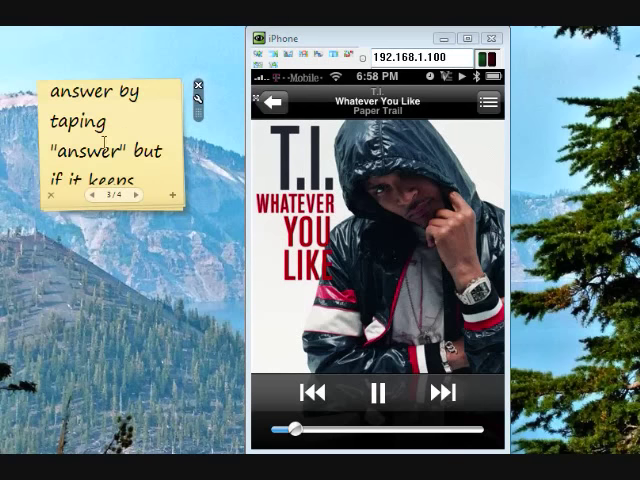
pyautogui.doubleClick(90, 152)
pyautogui.scroll(-1, 100, 152)
pyautogui.scroll(-2, 96, 146)
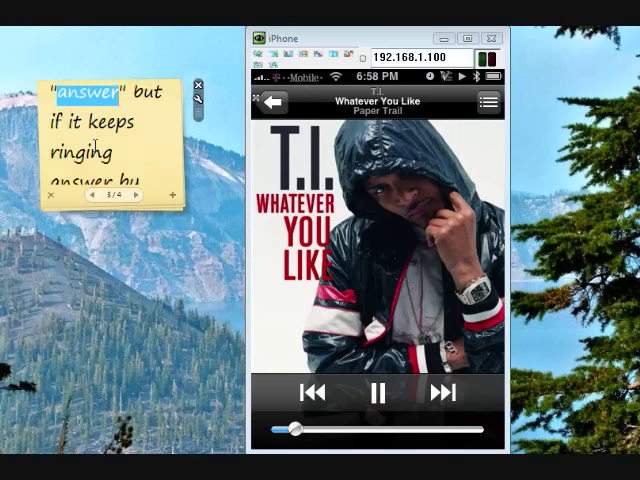
pyautogui.scroll(-1, 96, 146)
pyautogui.scroll(-2, 96, 146)
pyautogui.scroll(-1, 96, 146)
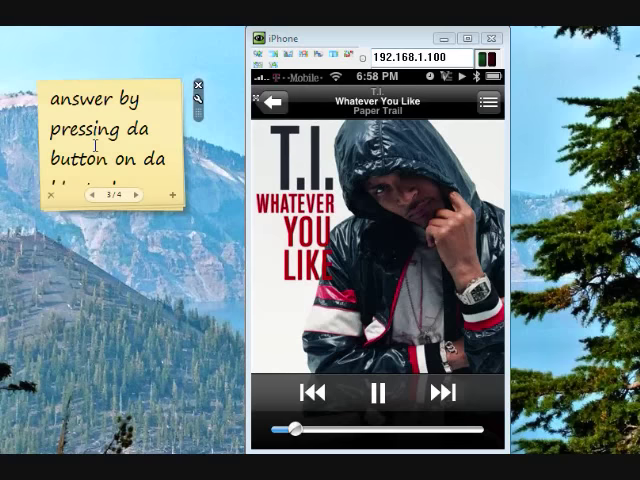
pyautogui.doubleClick(80, 147)
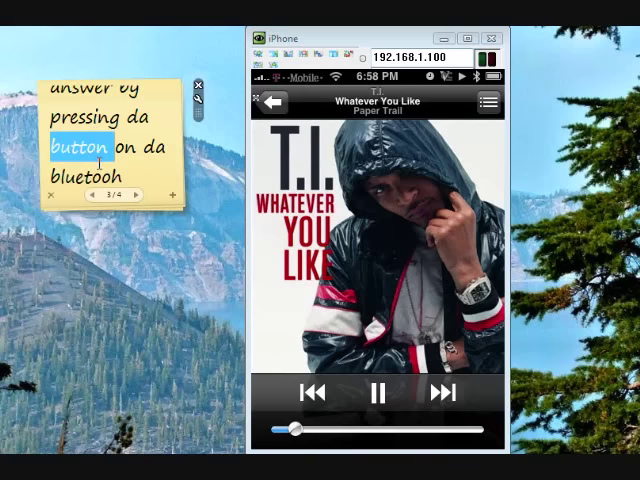
pyautogui.scroll(-1, 102, 160)
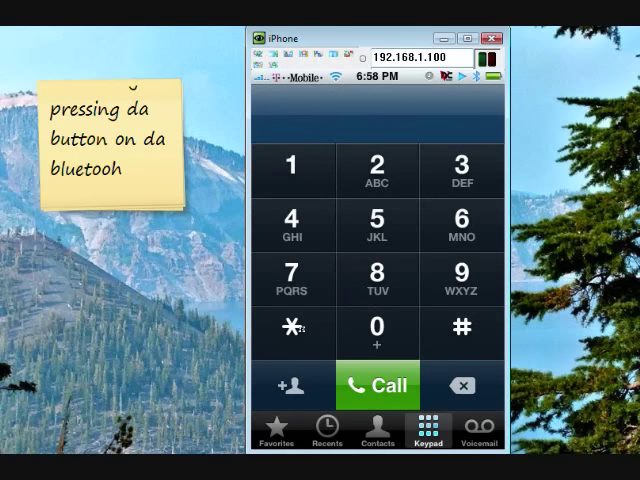
# Key in * # 3 0 1 # on the iPhone keypad and tap Call.
pyautogui.click(293, 327)
pyautogui.click(461, 327)
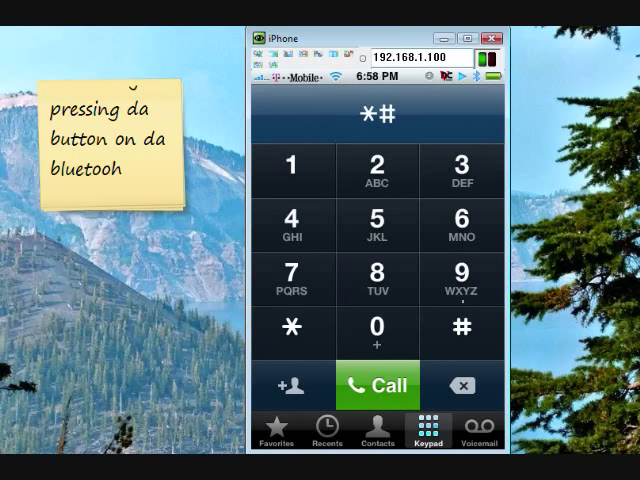
pyautogui.click(463, 172)
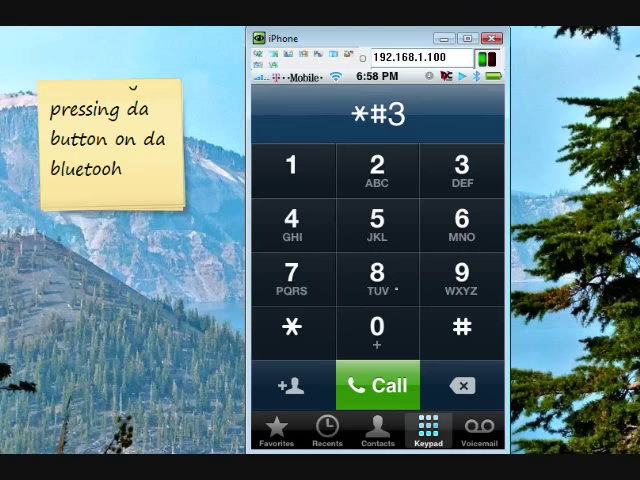
pyautogui.click(377, 327)
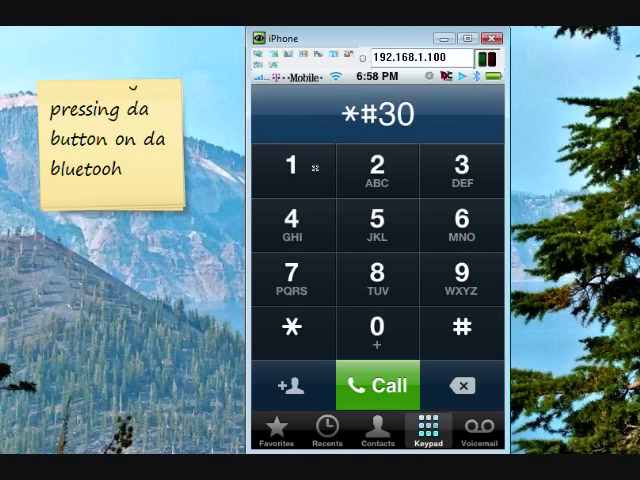
pyautogui.click(300, 167)
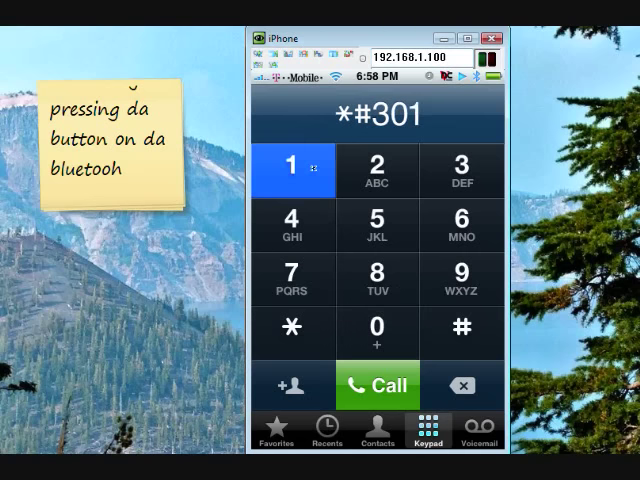
pyautogui.click(438, 340)
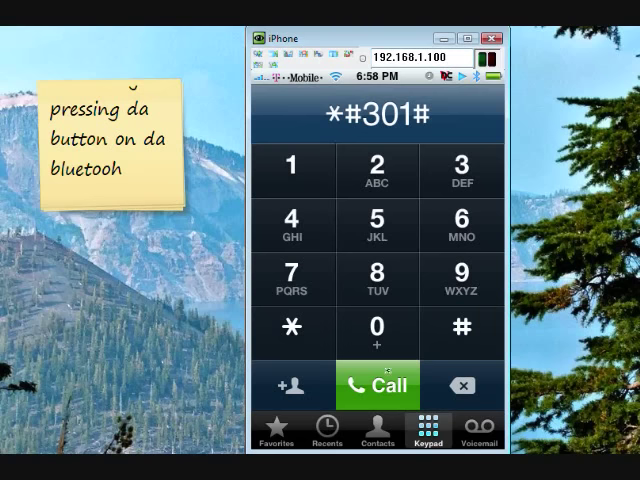
pyautogui.click(385, 382)
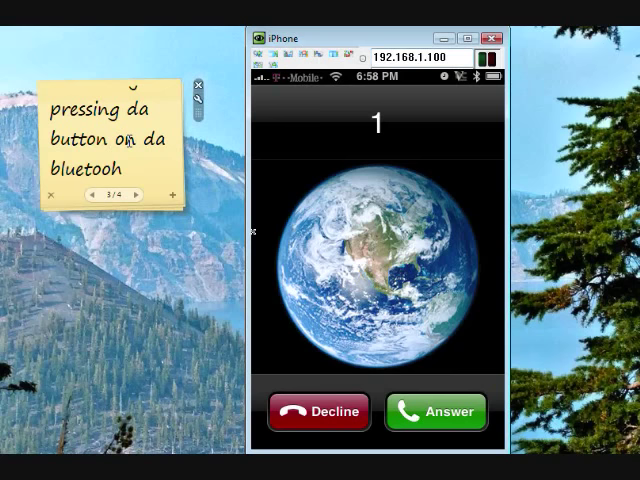
pyautogui.scroll(3, 115, 140)
pyautogui.scroll(2, 115, 140)
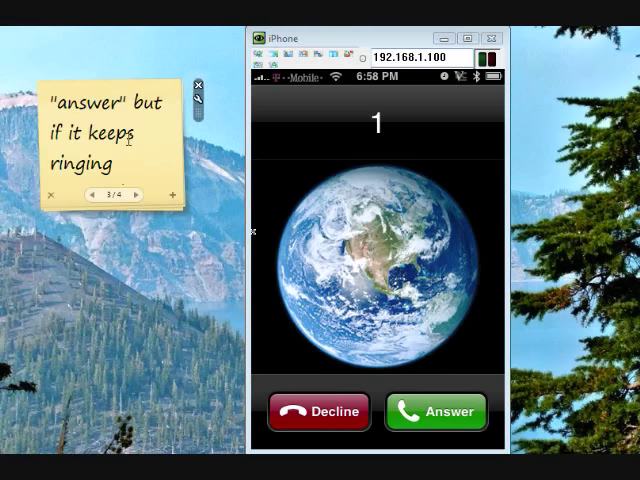
# Highlight 'answer' in the note, answer the iPhone call, and turn the note to page 4.
pyautogui.doubleClick(88, 102)
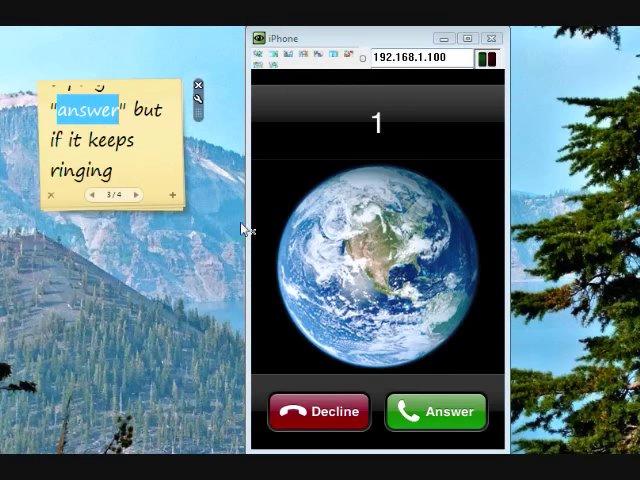
pyautogui.click(244, 229)
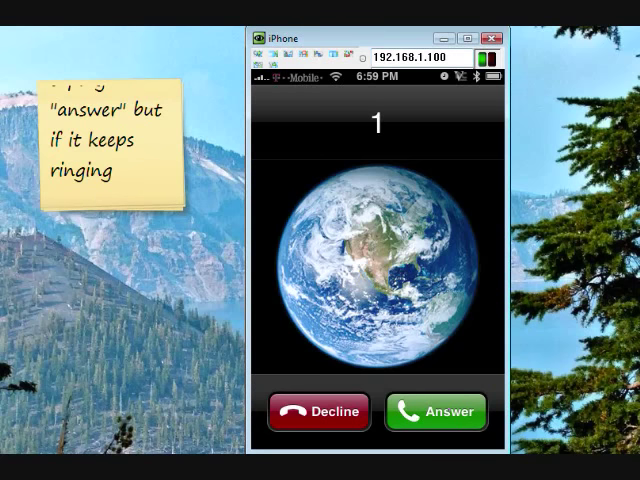
pyautogui.click(440, 410)
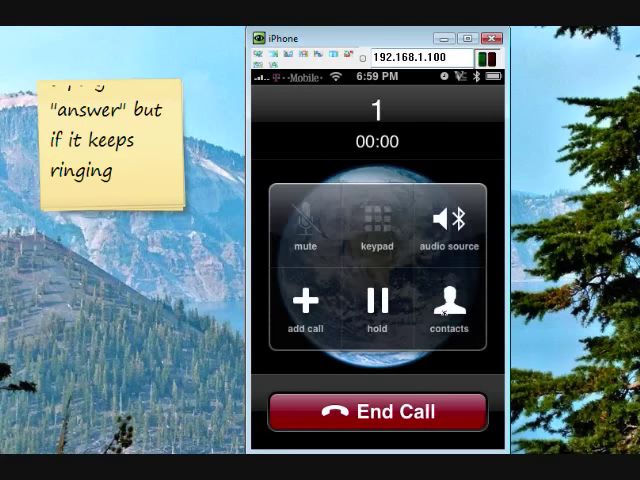
pyautogui.moveTo(112, 145)
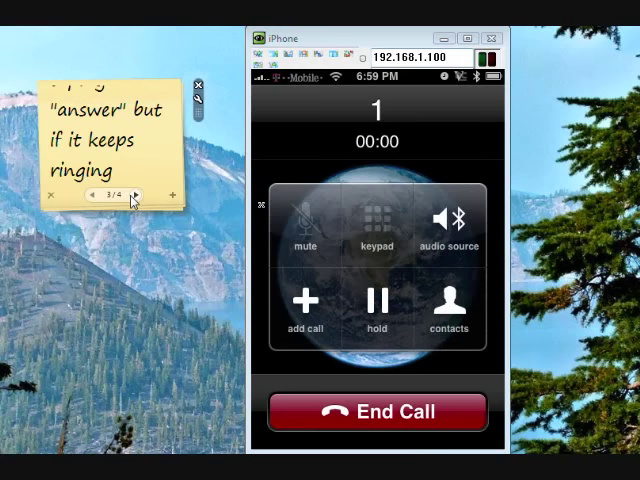
pyautogui.click(136, 195)
pyautogui.scroll(3, 145, 140)
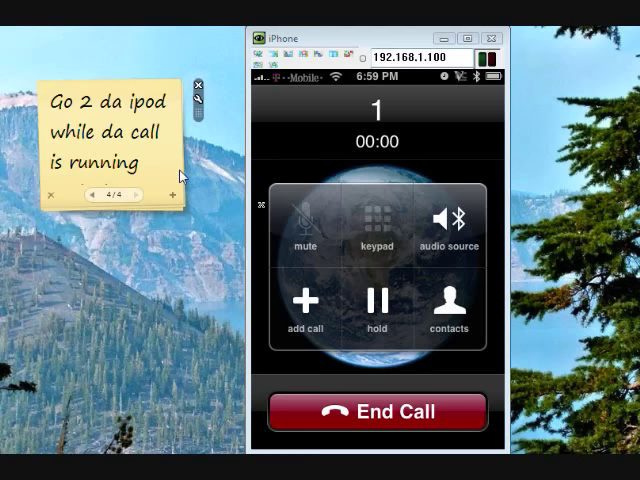
# Add 'first select audio source' as its own line at the start of page 4.
pyautogui.hotkey('ctrl', 'a')
pyautogui.press('Home')
pyautogui.write('first ')
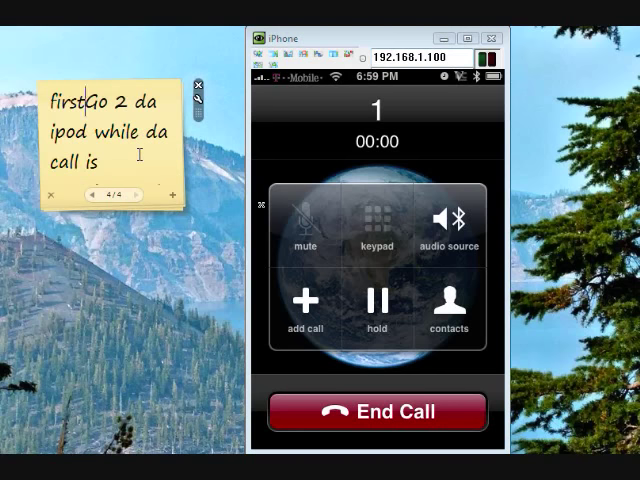
pyautogui.write('select ')
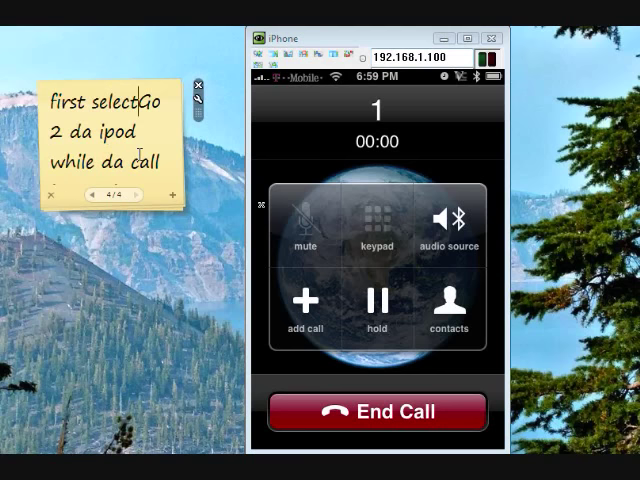
pyautogui.write('audio ')
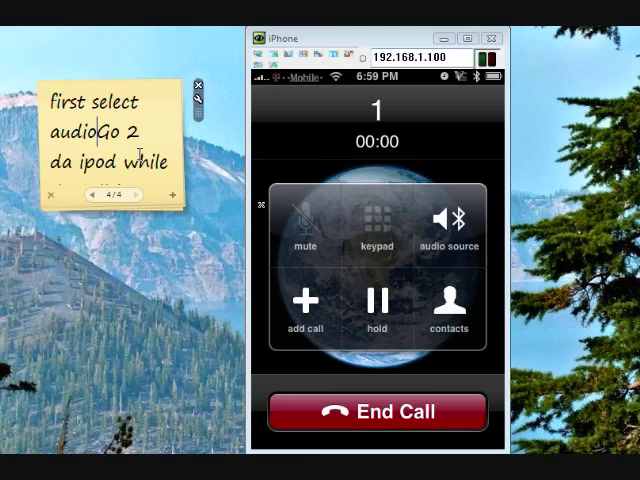
pyautogui.write('sour')
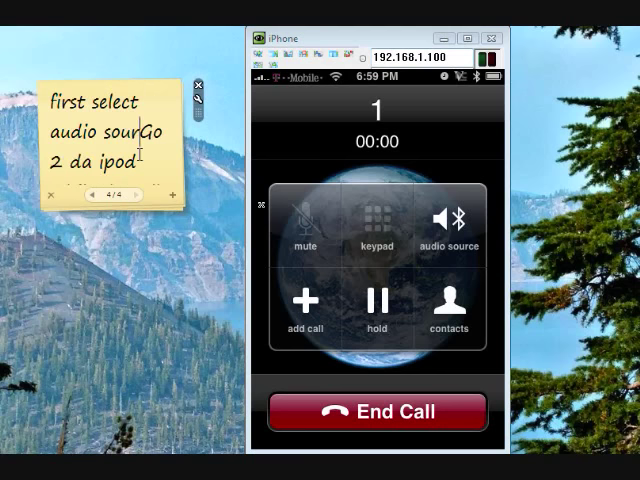
pyautogui.write('cee')
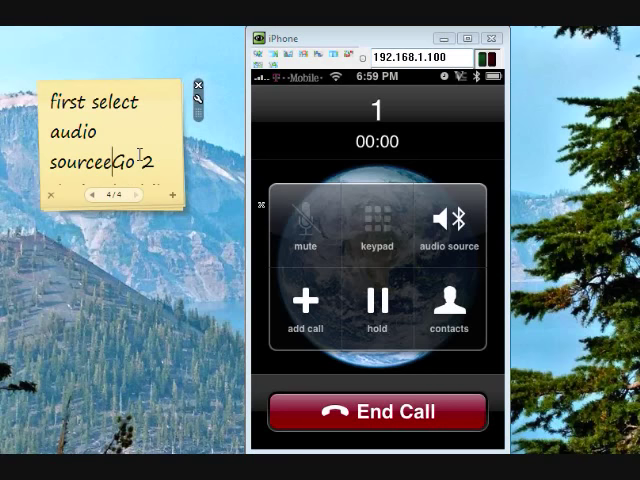
pyautogui.press('BackSpace')
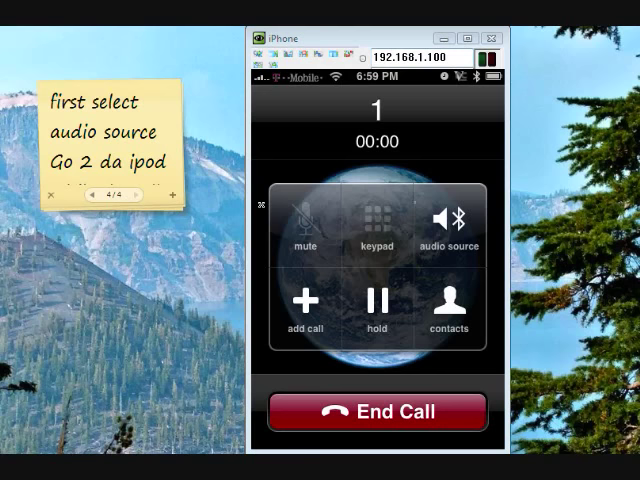
# Route call audio to the 220Plantronics headset, fix the 'buttomn' typo, and continue at the note's end.
pyautogui.click(449, 228)
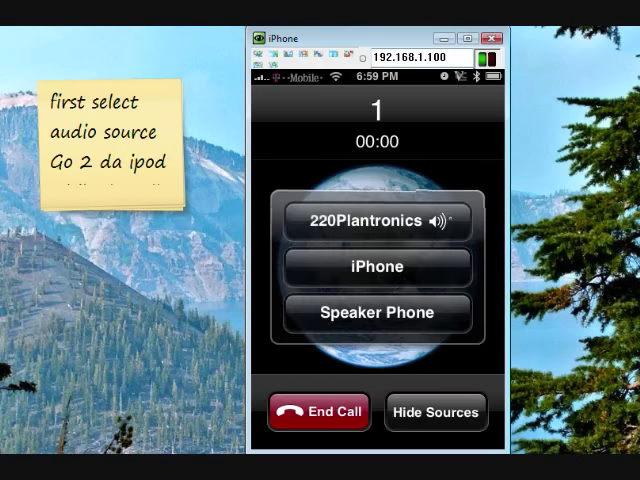
pyautogui.click(405, 218)
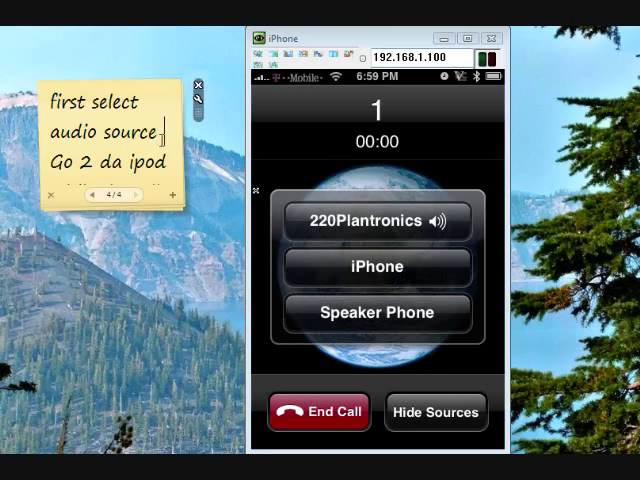
pyautogui.write('go 2 Go 2')
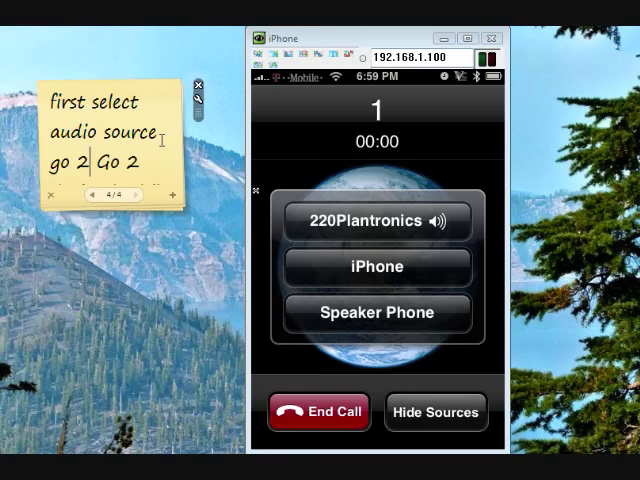
pyautogui.write(' da i ')
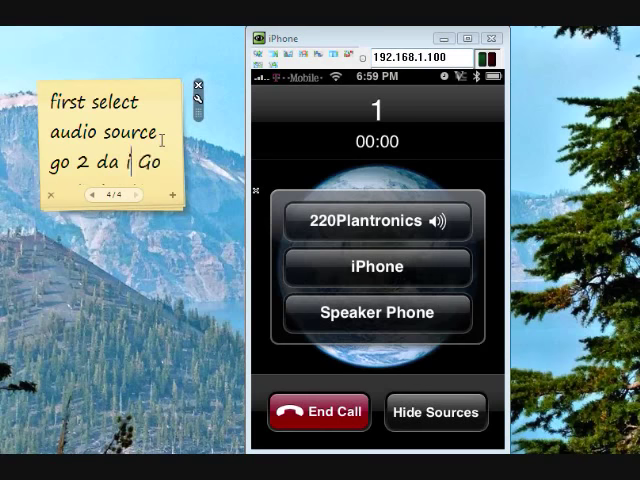
pyautogui.write('pod')
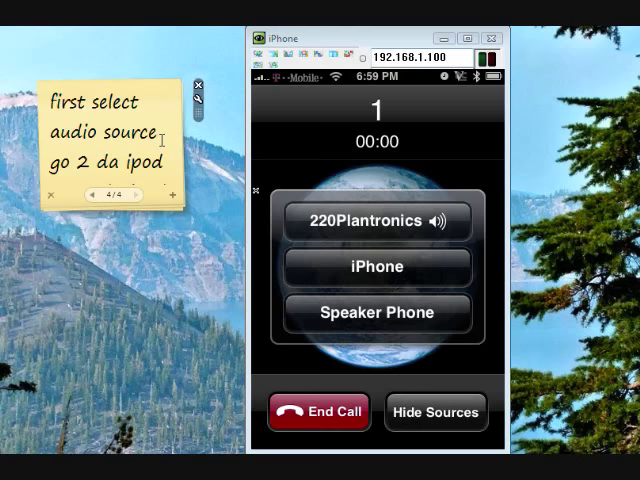
pyautogui.write(' by pGo 2 da')
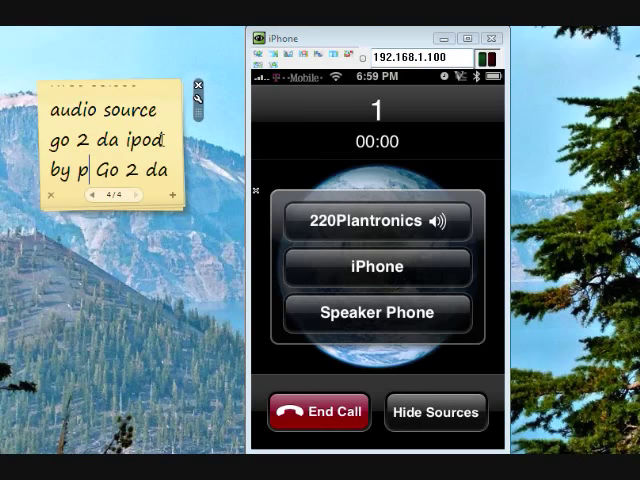
pyautogui.write('ressing da ')
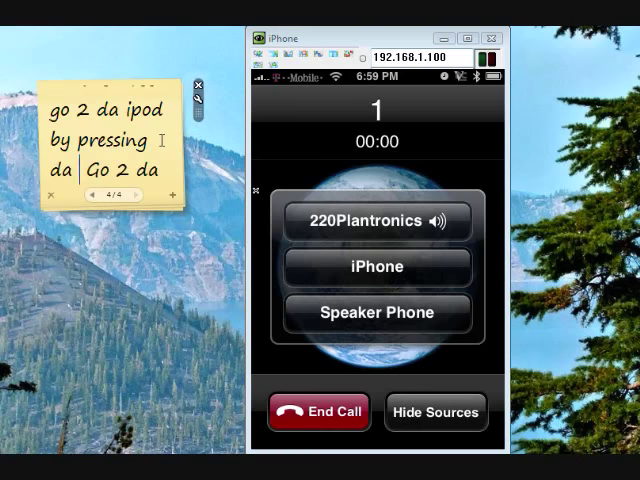
pyautogui.write('home bu')
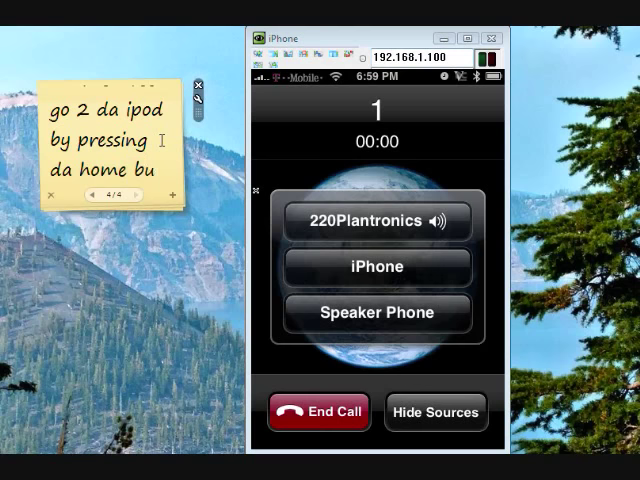
pyautogui.write('ttomn Go')
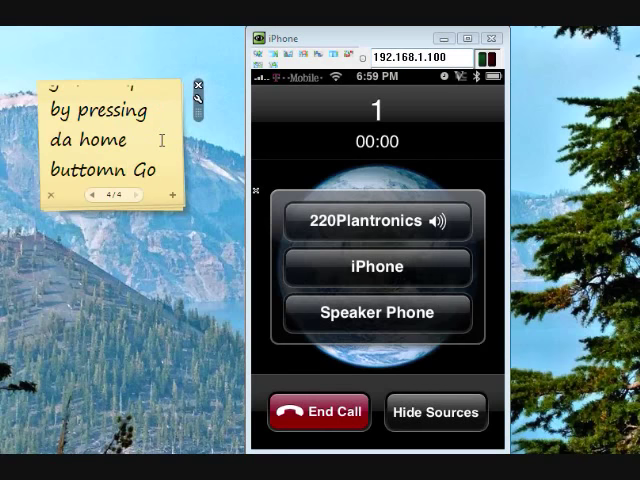
pyautogui.press('BackSpace')
pyautogui.press('BackSpace')
pyautogui.write('n')
pyautogui.press('Down')
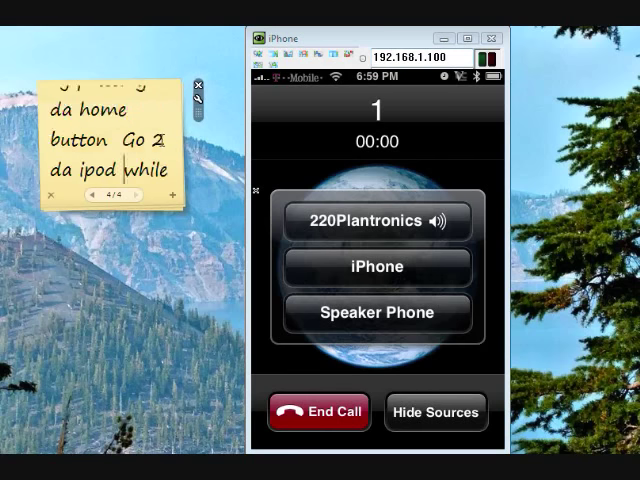
pyautogui.press('Down')
pyautogui.press('Down')
pyautogui.press('End')
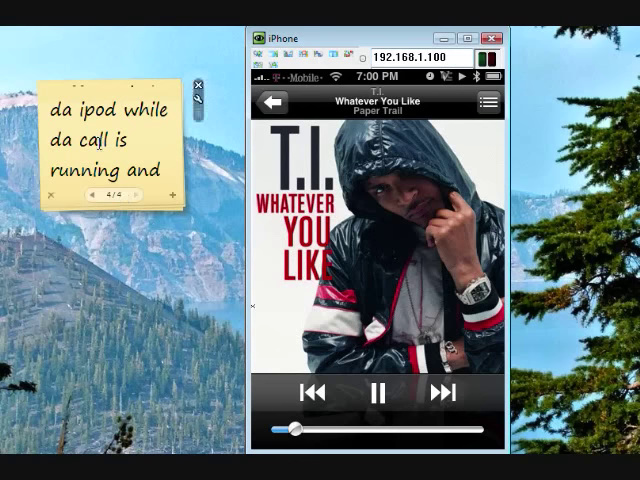
pyautogui.write('play sum')
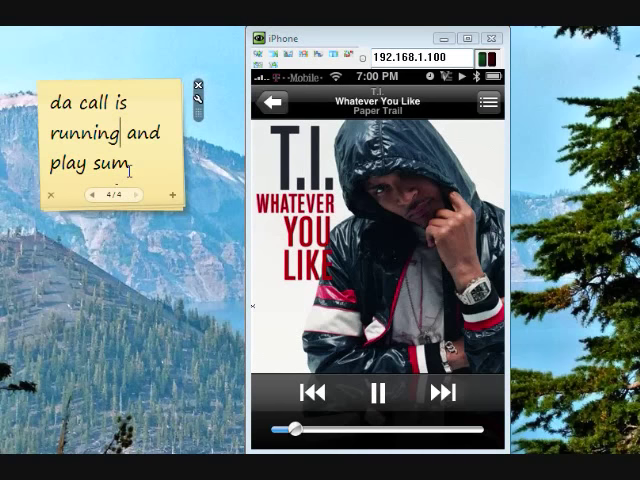
pyautogui.write(' music if u dont hear nuthing then')
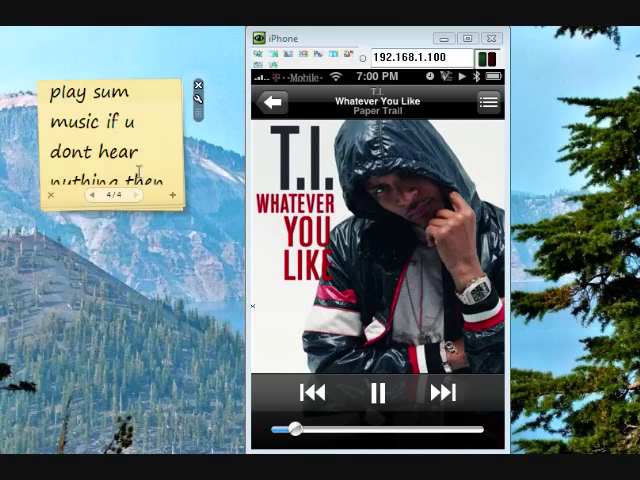
# Add the new note lines, selecting 'dont' and 'not' in 'hang up 611 call, not *#301#'.
pyautogui.press('Return')
pyautogui.doubleClick(80, 130)
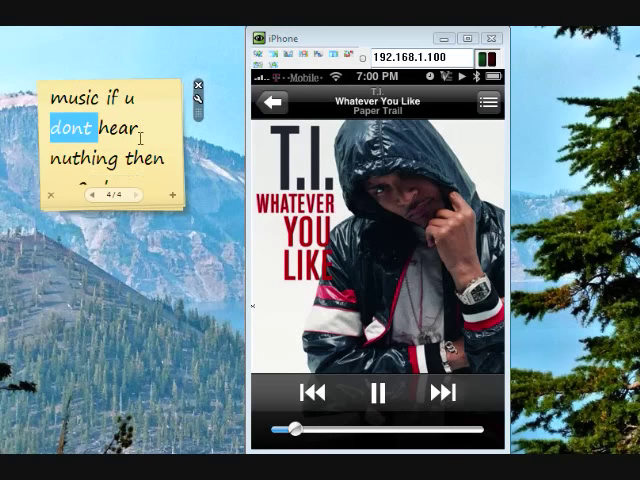
pyautogui.write('go 2 da phone ndail 611 da')
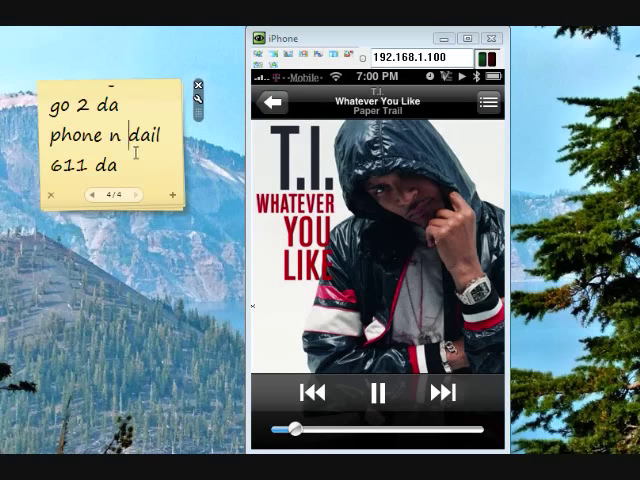
pyautogui.write('  phone will display da')
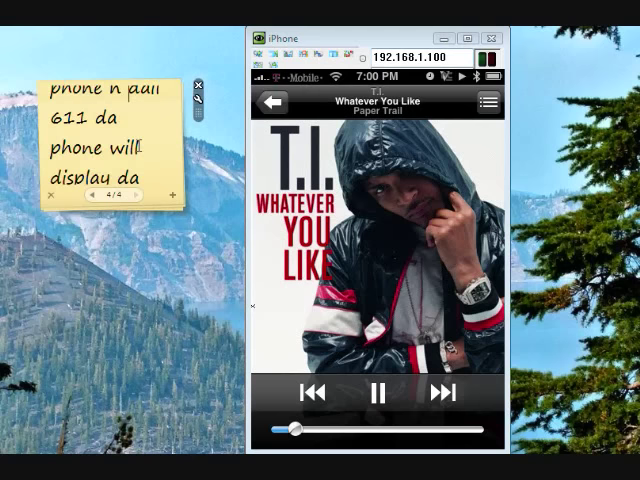
pyautogui.write(' audio source n tap')
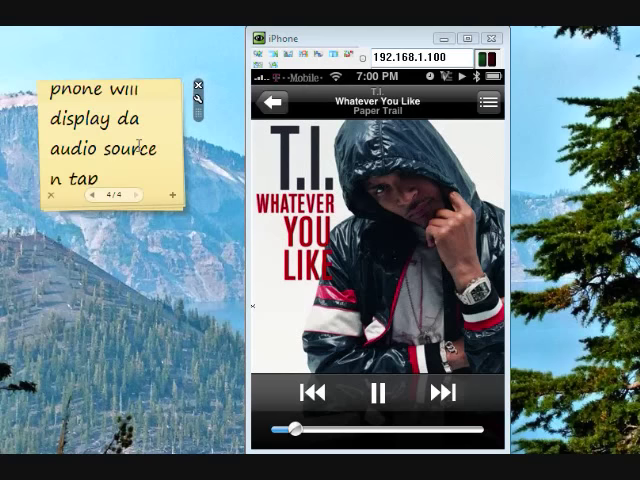
pyautogui.write(' bluetooh n then haing up da 611')
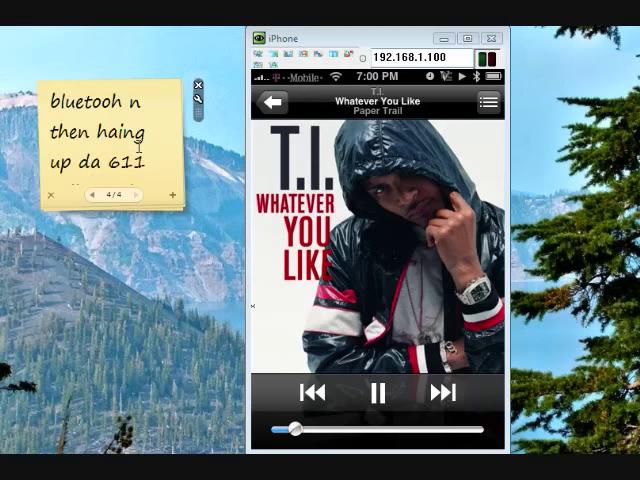
pyautogui.write(' call not da *#301#')
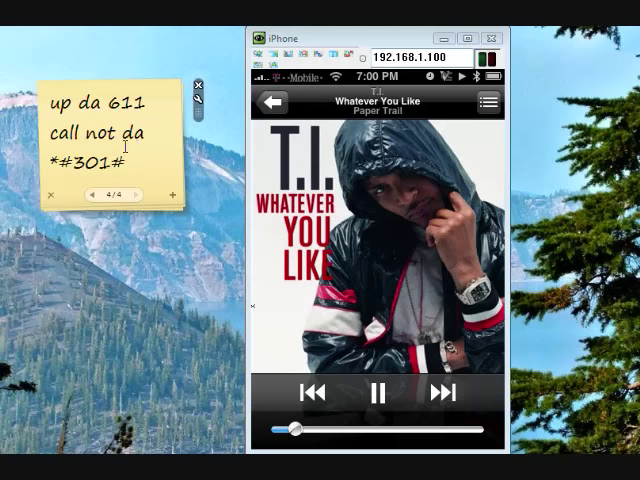
pyautogui.doubleClick(108, 132)
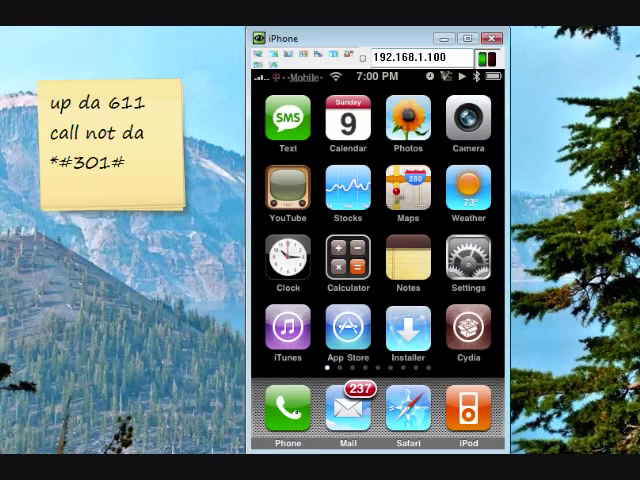
# Open the Phone app, key in 611, and start the call.
pyautogui.click(290, 407)
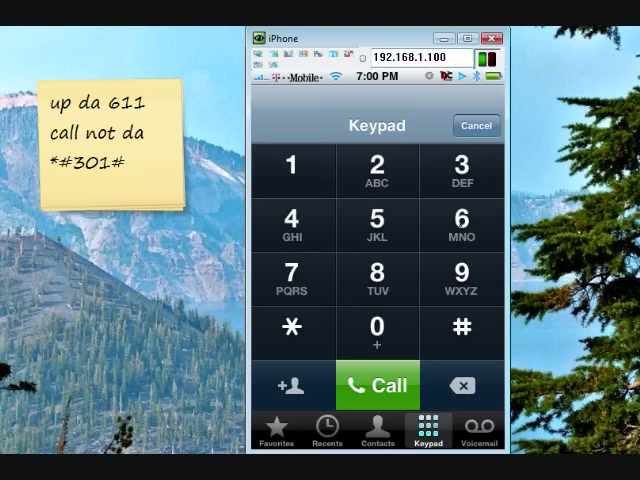
pyautogui.click(440, 228)
pyautogui.click(300, 185)
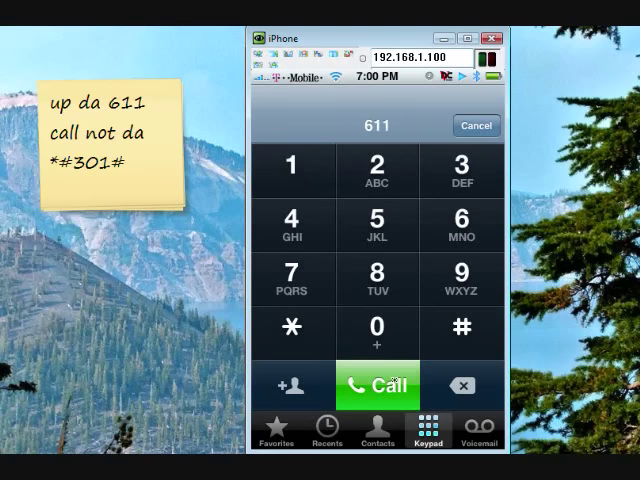
pyautogui.click(390, 383)
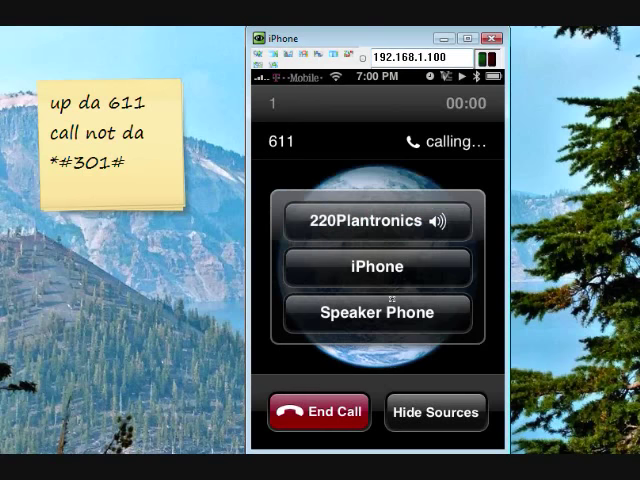
# Select 220Plantronics as the 611 call's audio source twice, then click back into the note.
pyautogui.click(387, 221)
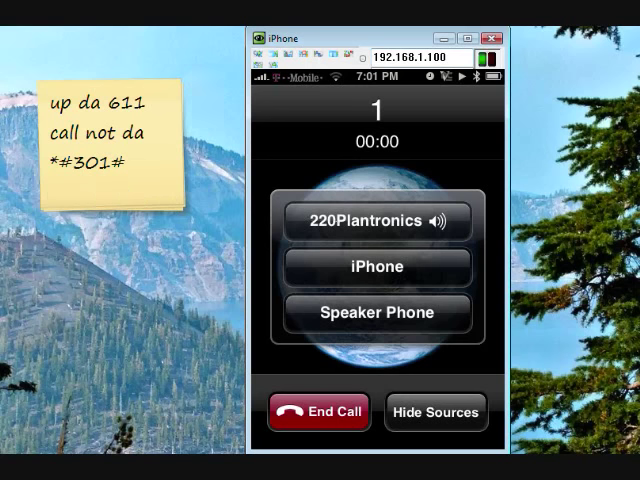
pyautogui.click(334, 220)
pyautogui.click(131, 165)
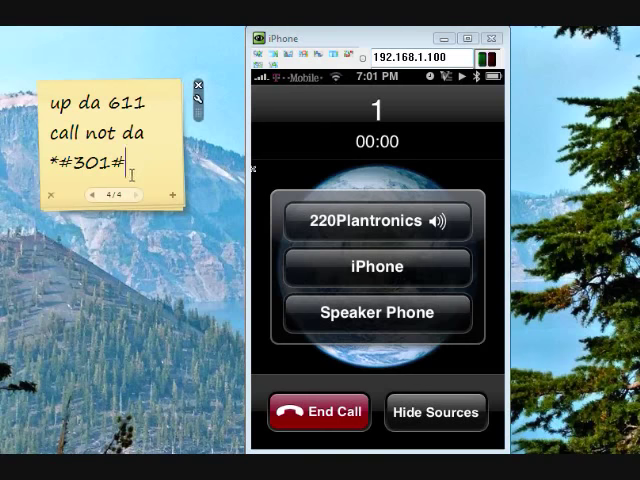